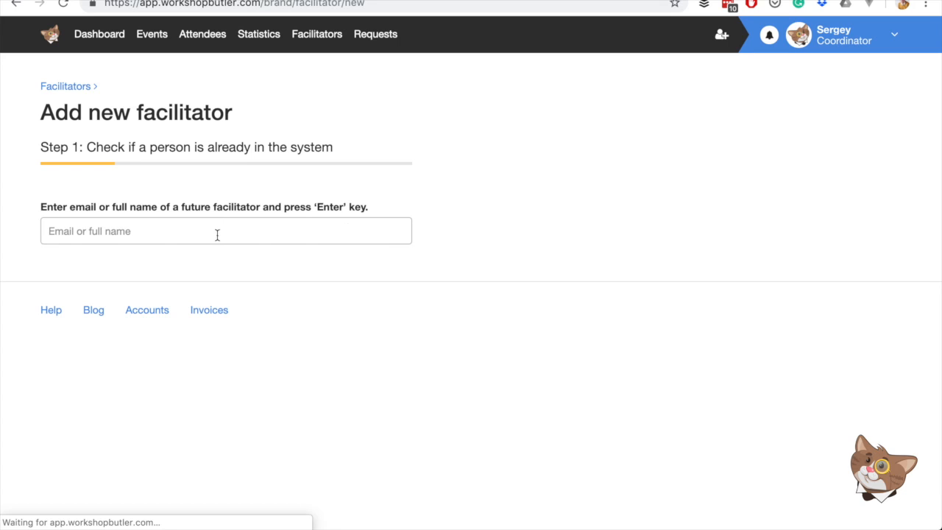
- Search the system for an existing person by first name
{"action": "type", "text": "lisette"}
{"action": "key", "text": "Return"}
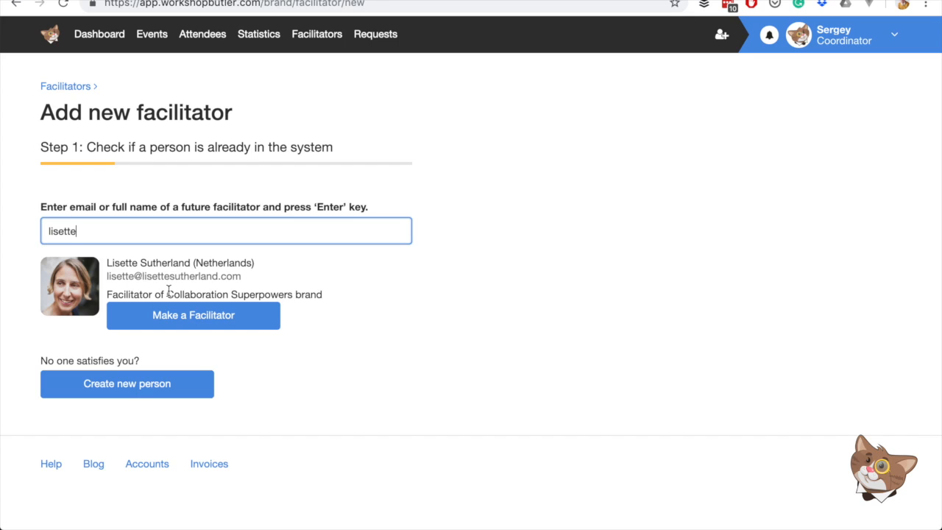
- Search for the future facilitator's e-mail address and start creating a new person
{"action": "left_click", "coordinate": [131, 222]}
{"action": "double_click", "coordinate": [132, 222]}
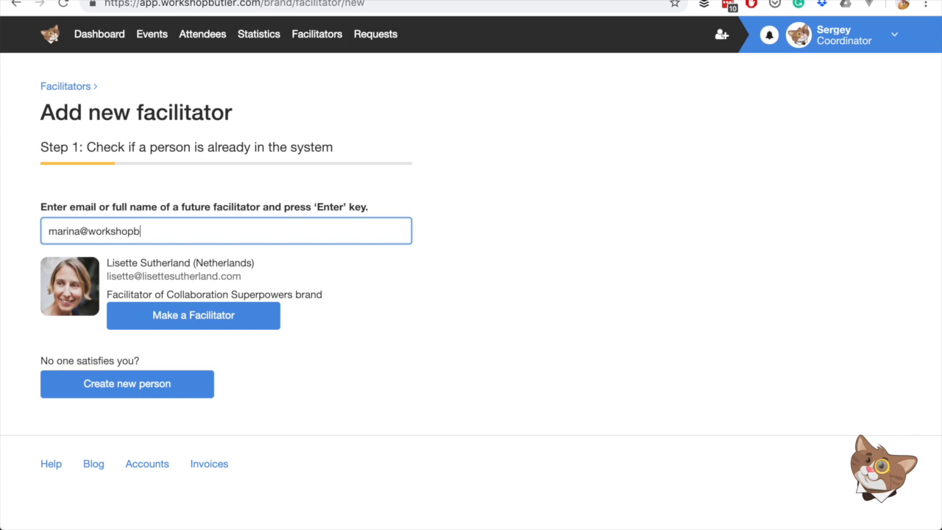
{"action": "key", "text": "Return"}
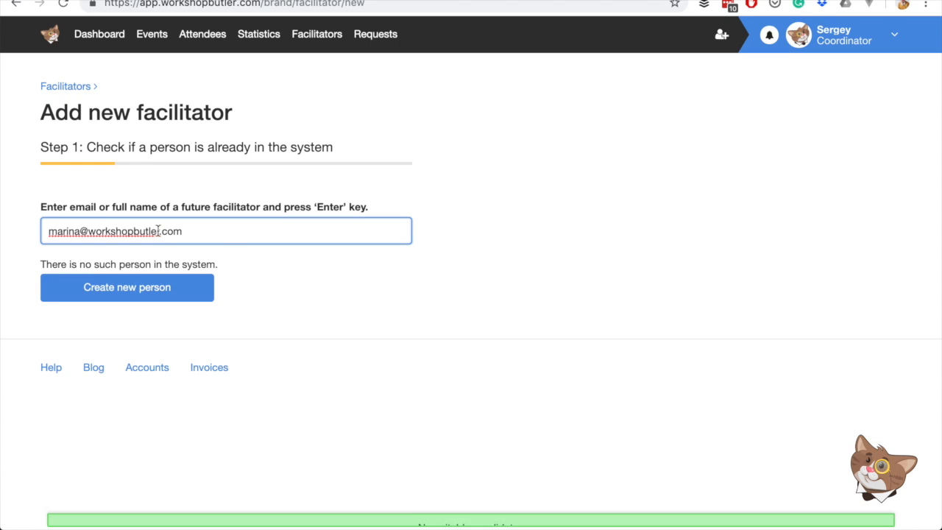
{"action": "left_click", "coordinate": [157, 284]}
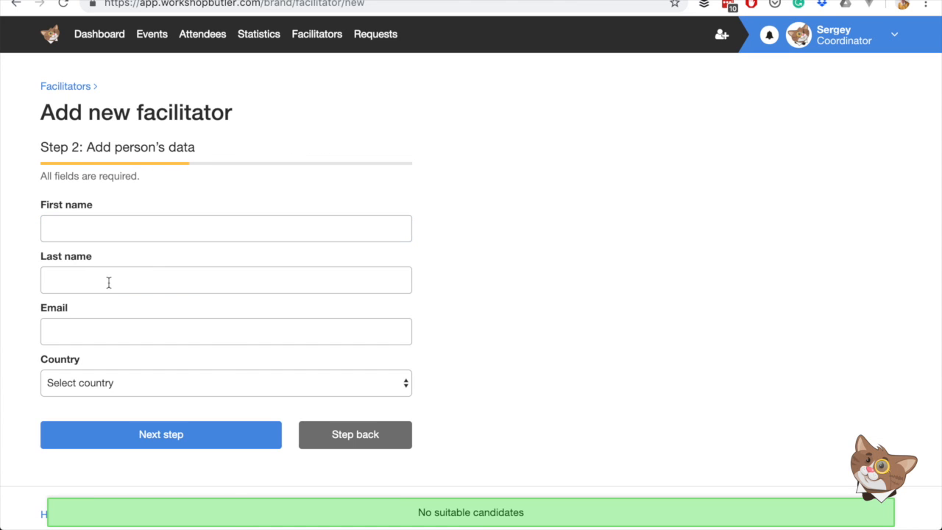
- Enter the new facilitator's first name and last name
{"action": "left_click", "coordinate": [126, 228]}
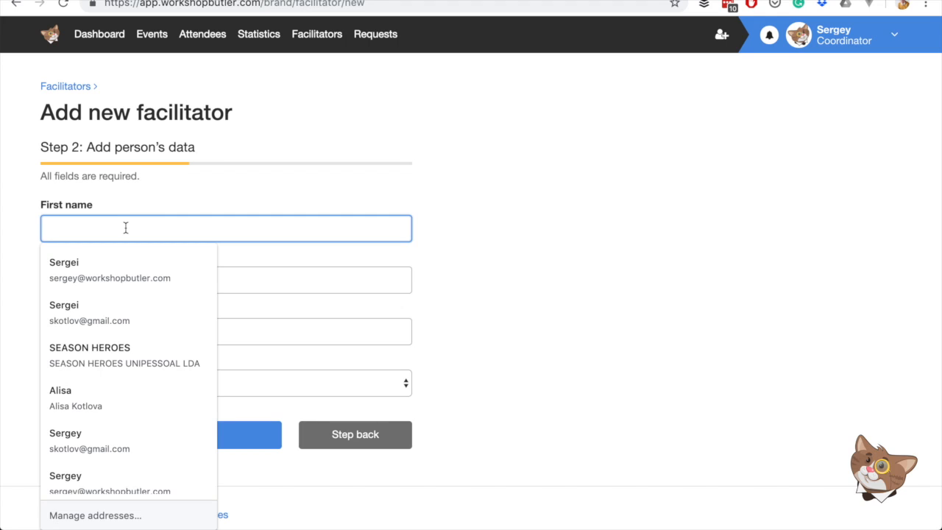
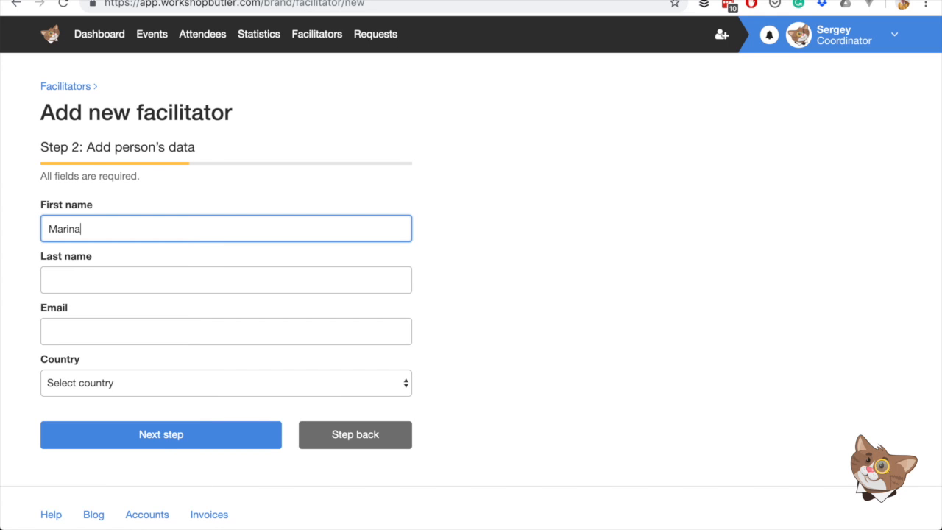
{"action": "key", "text": "Tab"}
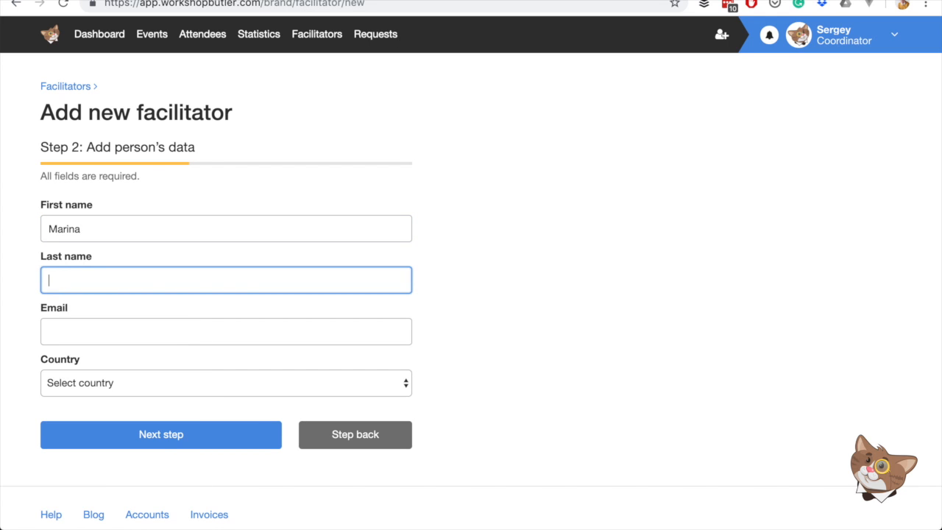
{"action": "key", "text": "Tab"}
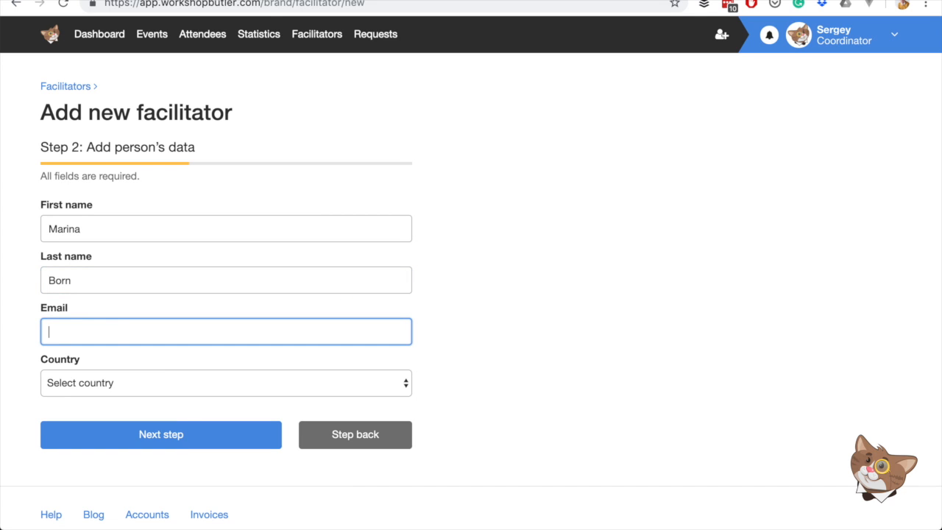
- Paste the facilitator's e-mail, select Germany as country, and proceed to the billing address step
{"action": "key", "text": "ctrl+v"}
{"action": "left_click", "coordinate": [112, 384]}
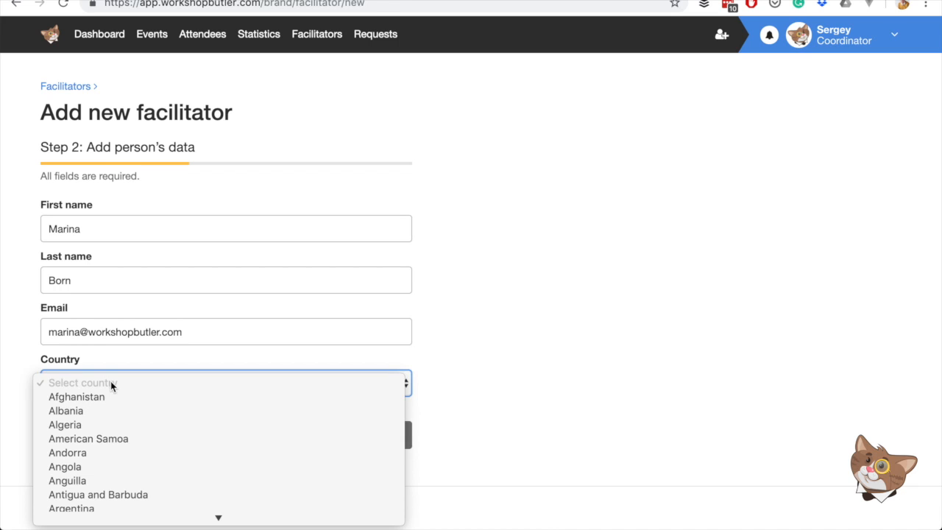
{"action": "type", "text": "ger"}
{"action": "key", "text": "Return"}
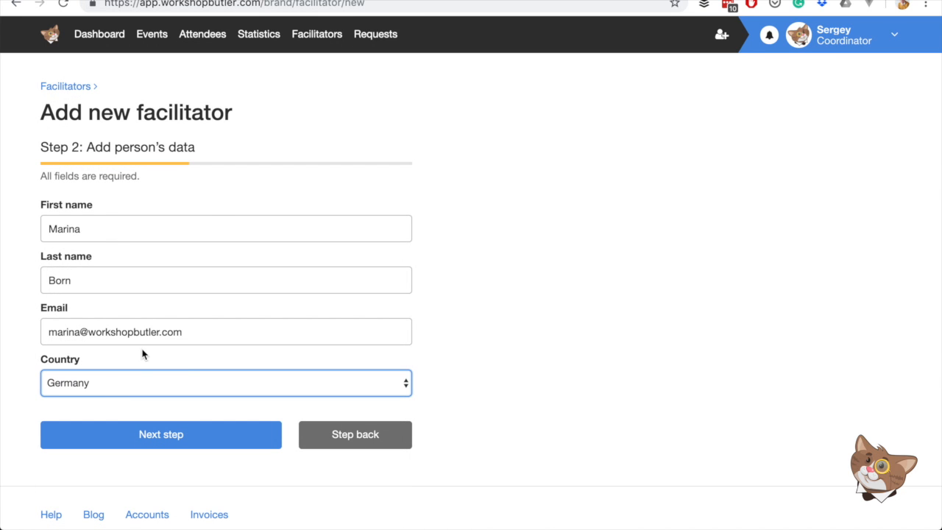
{"action": "left_click", "coordinate": [159, 434]}
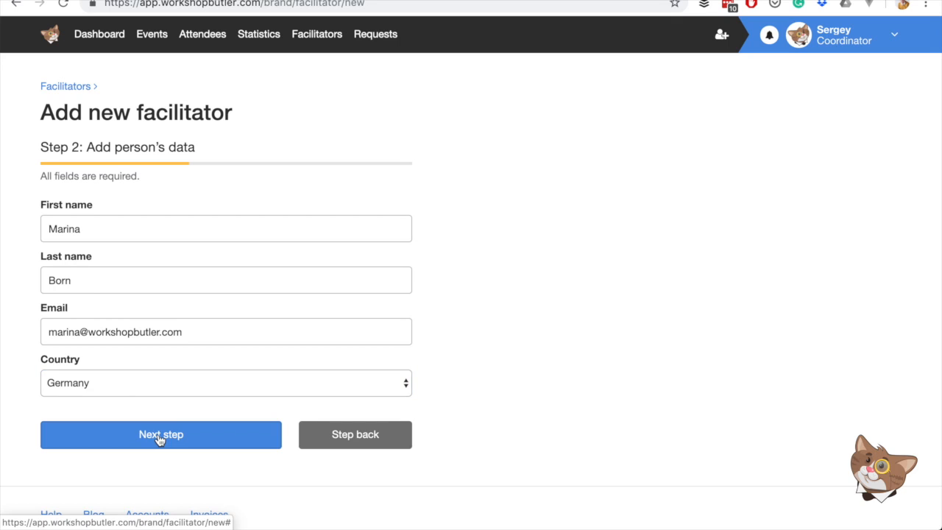
- Enter the billing organisation name (the facilitator's name plus Gmbh) and the first address line
{"action": "scroll", "coordinate": [148, 259], "scroll_direction": "down", "scroll_amount": 1}
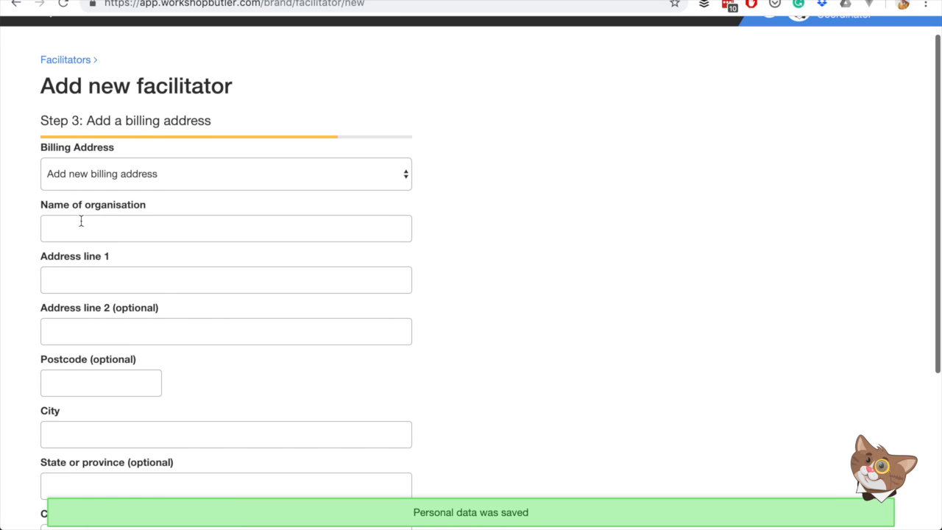
{"action": "left_click", "coordinate": [96, 226]}
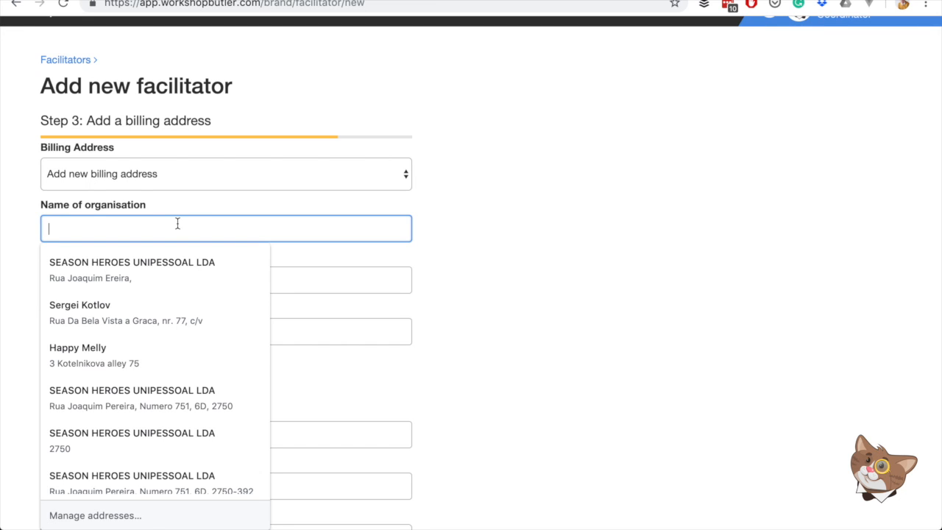
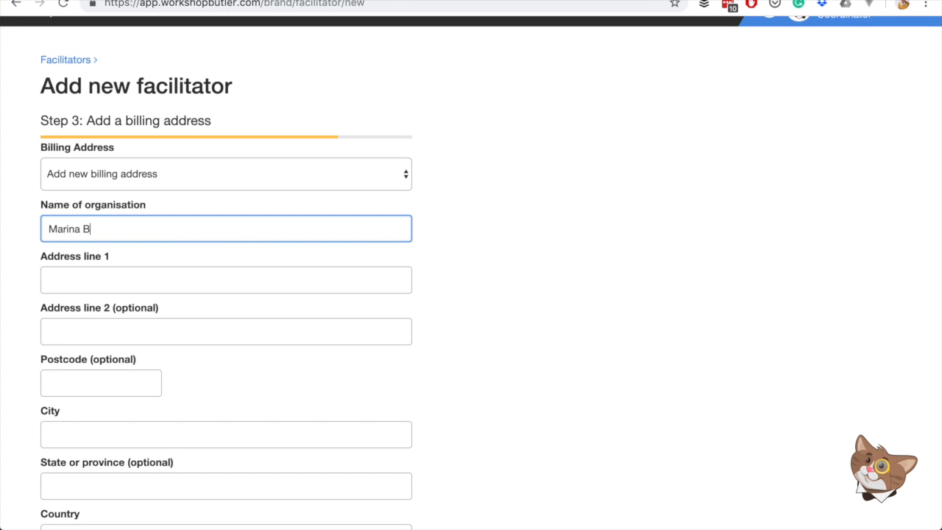
{"action": "key", "text": "Tab"}
{"action": "type", "text": "Some streeen 1/v"}
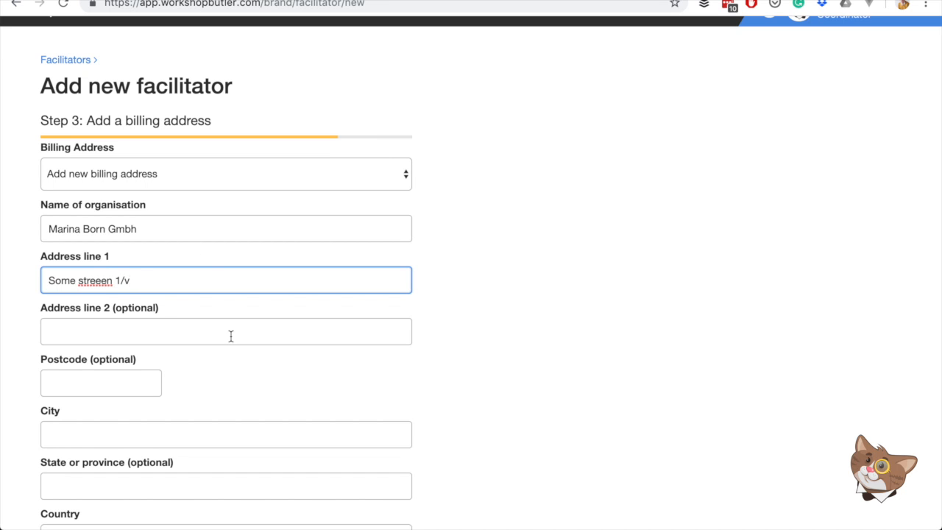
{"action": "scroll", "coordinate": [231, 338], "scroll_direction": "down", "scroll_amount": 2}
{"action": "key", "text": "BackSpace"}
{"action": "type", "text": "3"}
- Set the billing city to Berlin and country to Germany, and save the billing address
{"action": "left_click", "coordinate": [112, 355]}
{"action": "type", "text": "Berlin"}
{"action": "key", "text": "Tab"}
{"action": "scroll", "coordinate": [137, 368], "scroll_direction": "down", "scroll_amount": 4}
{"action": "key", "text": "Tab"}
{"action": "type", "text": "ger"}
{"action": "left_click", "coordinate": [139, 457]}
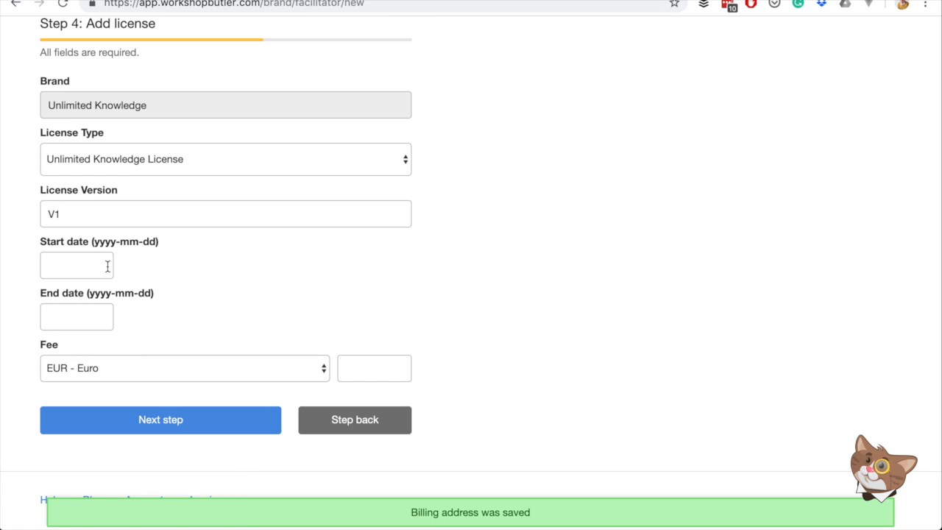
- Re-enter V1 as the license version
{"action": "left_click", "coordinate": [93, 217]}
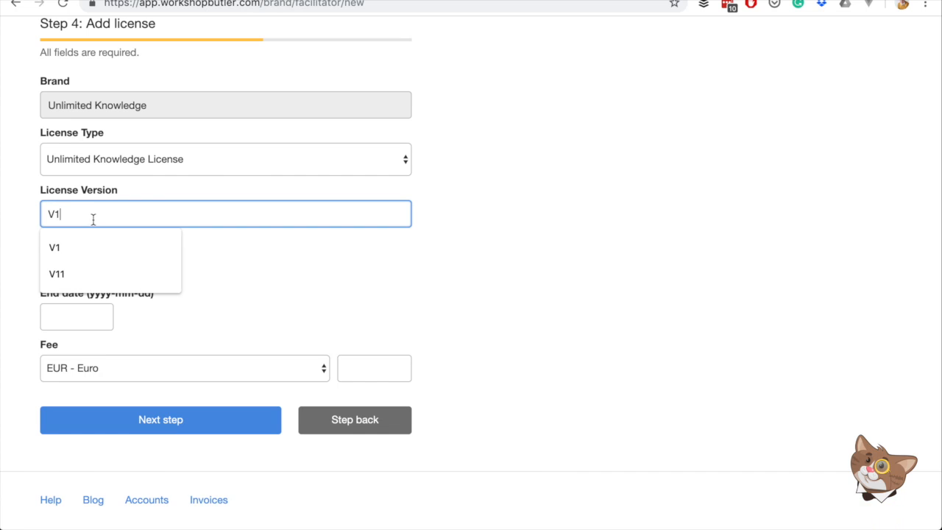
{"action": "key", "text": "BackSpace"}
{"action": "key", "text": "BackSpace"}
{"action": "type", "text": "V1"}
{"action": "left_click", "coordinate": [139, 212]}
{"action": "left_click", "coordinate": [258, 294]}
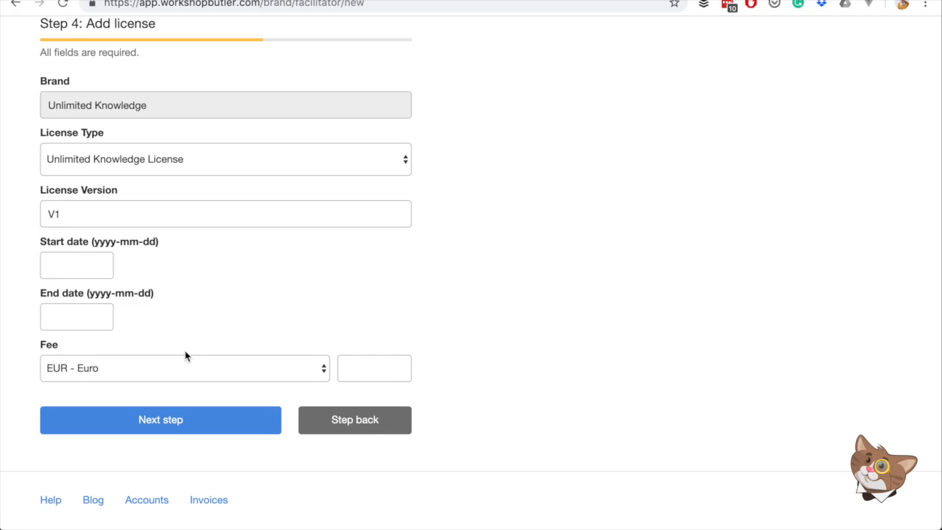
- Set the license start date to 2019-06-17
{"action": "left_click", "coordinate": [83, 272]}
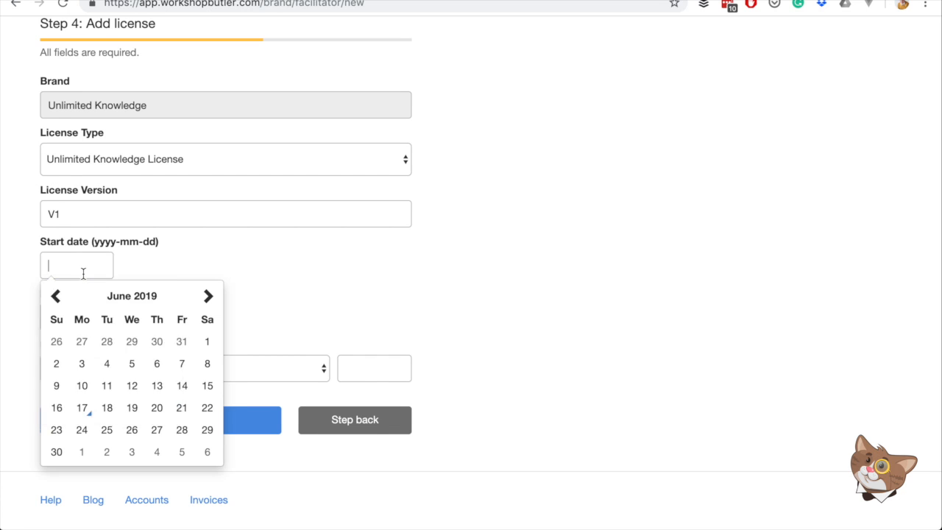
{"action": "key", "text": "Escape"}
{"action": "left_click", "coordinate": [83, 414]}
{"action": "left_click", "coordinate": [99, 263]}
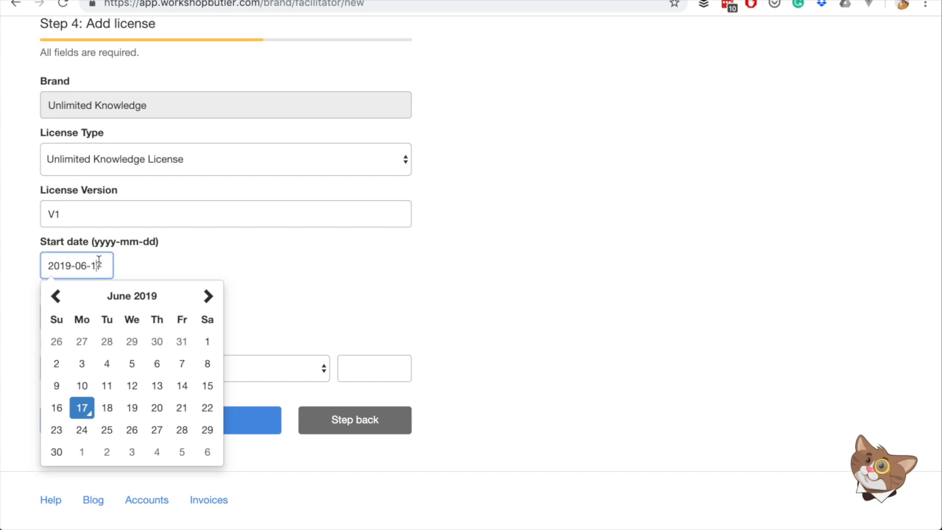
{"action": "left_click", "coordinate": [90, 414]}
- Set the license end date to 2020-06-30
{"action": "left_click", "coordinate": [78, 320]}
{"action": "key", "text": "Escape"}
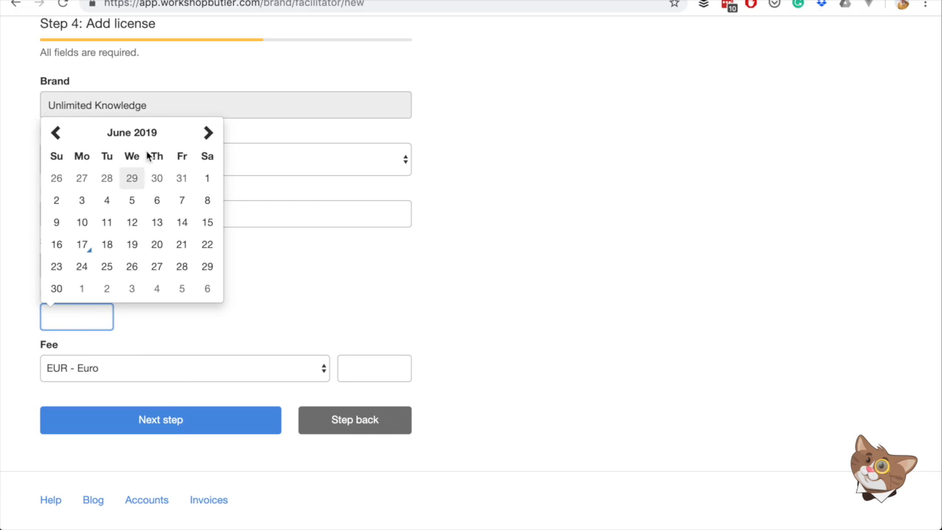
{"action": "left_click", "coordinate": [133, 133]}
{"action": "left_click", "coordinate": [209, 152]}
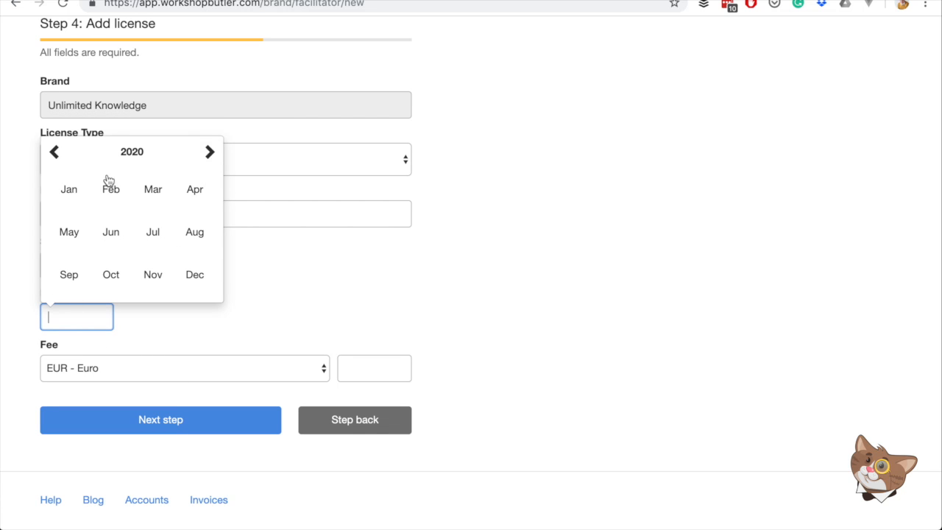
{"action": "left_click", "coordinate": [111, 232]}
{"action": "left_click", "coordinate": [134, 265]}
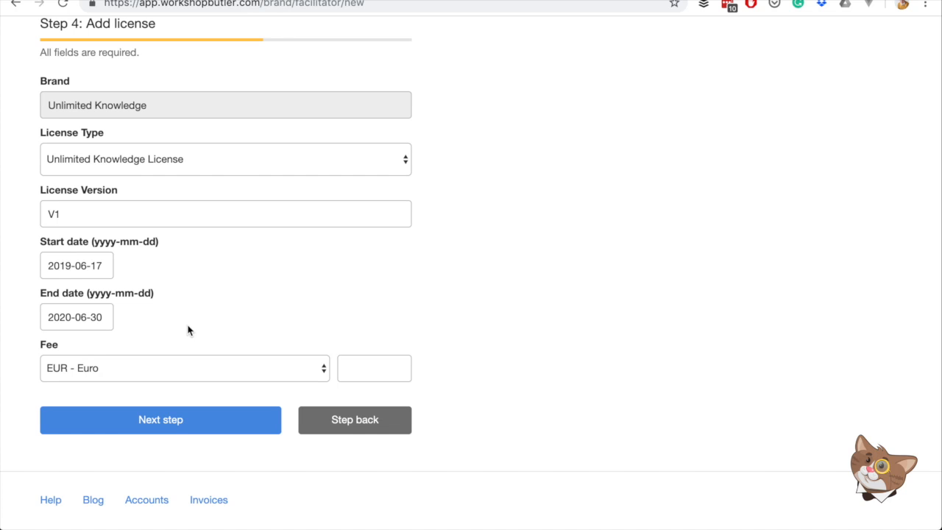
- Enter a fee of 900 in EUR and proceed to the profile step
{"action": "left_click", "coordinate": [372, 368]}
{"action": "type", "text": "900"}
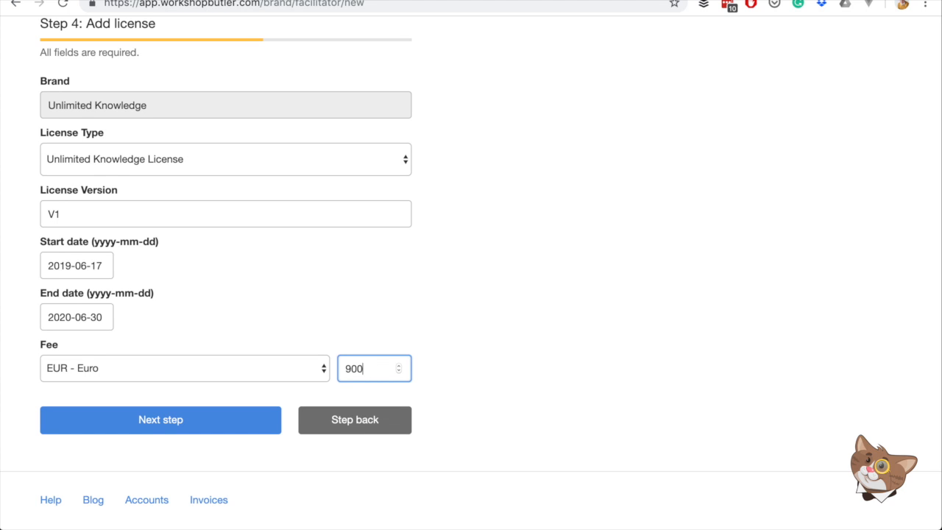
{"action": "left_click", "coordinate": [250, 372]}
{"action": "left_click", "coordinate": [250, 373]}
{"action": "left_click", "coordinate": [155, 429]}
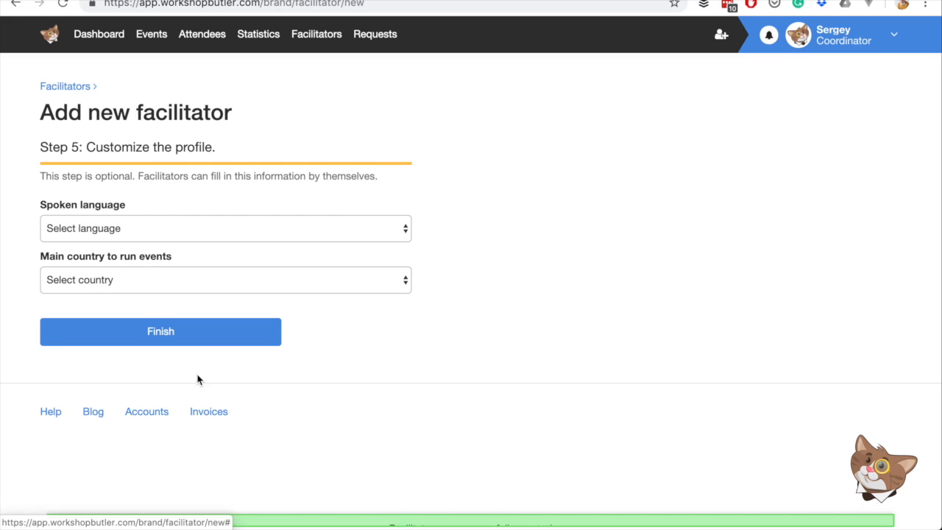
- Set the spoken language to English
{"action": "left_click", "coordinate": [142, 230]}
{"action": "left_click", "coordinate": [140, 228]}
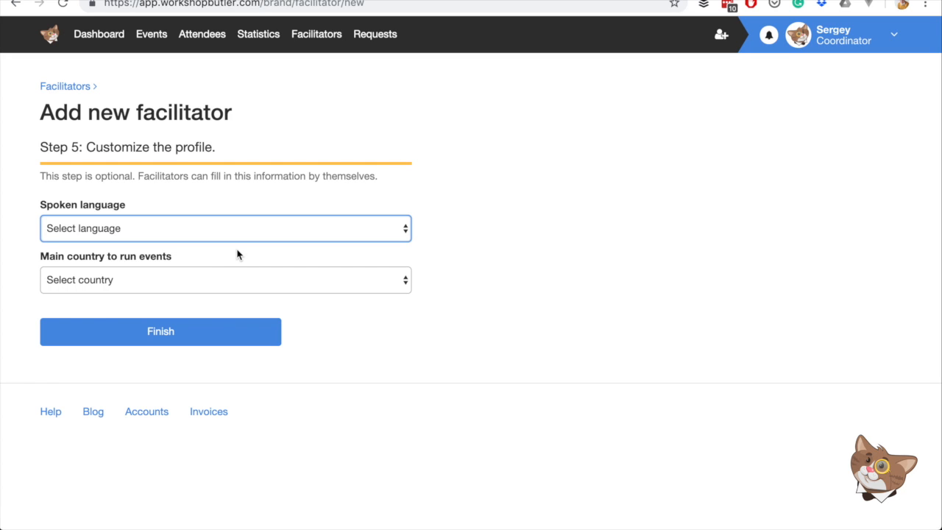
{"action": "left_click", "coordinate": [200, 204]}
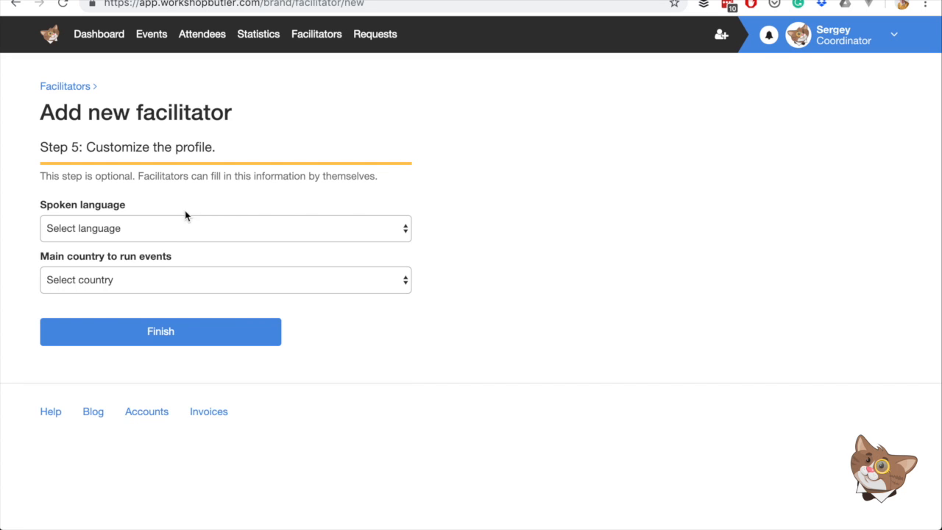
{"action": "left_click", "coordinate": [145, 233]}
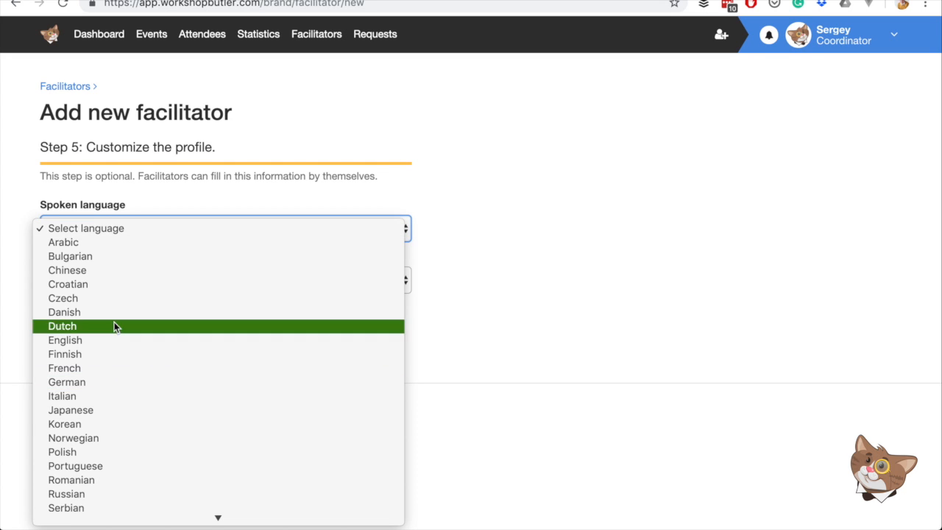
{"action": "left_click", "coordinate": [98, 341]}
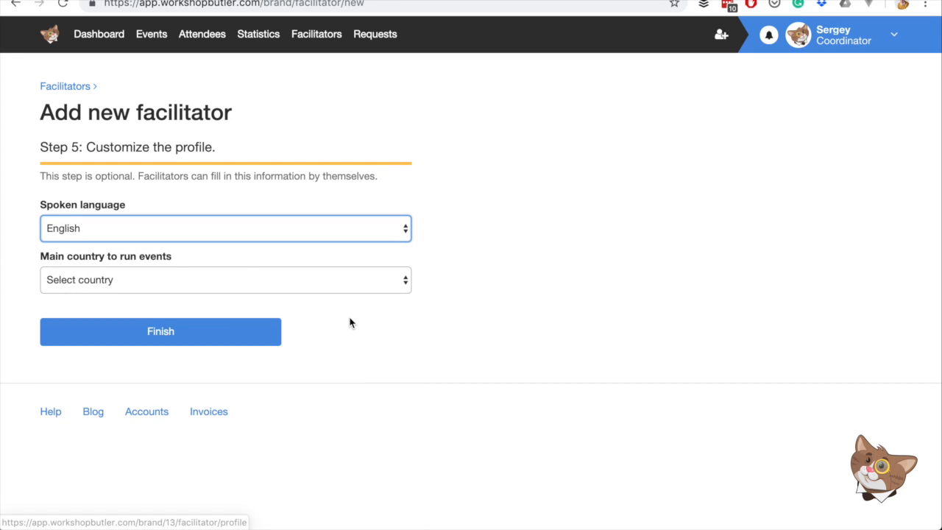
- Set the main country to run events to Germany and the spoken language to German
{"action": "left_click", "coordinate": [146, 279]}
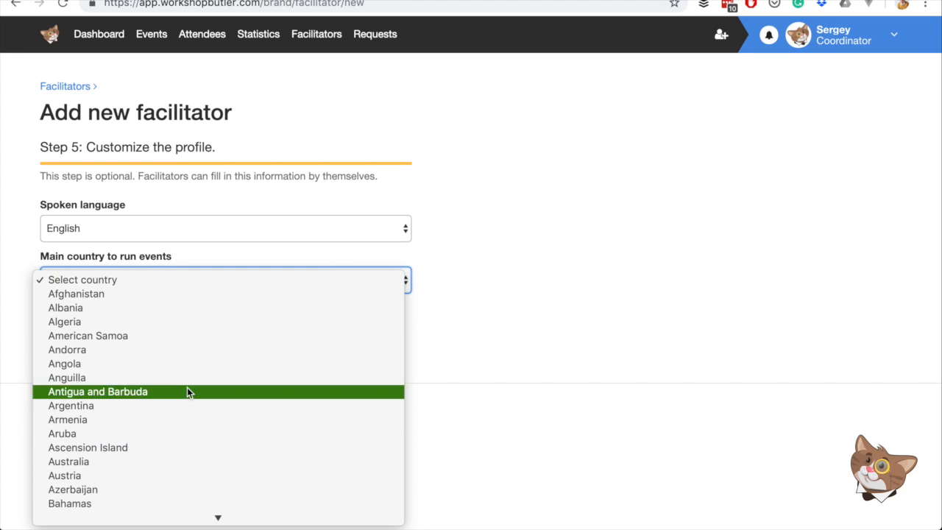
{"action": "type", "text": "Germany"}
{"action": "key", "text": "Return"}
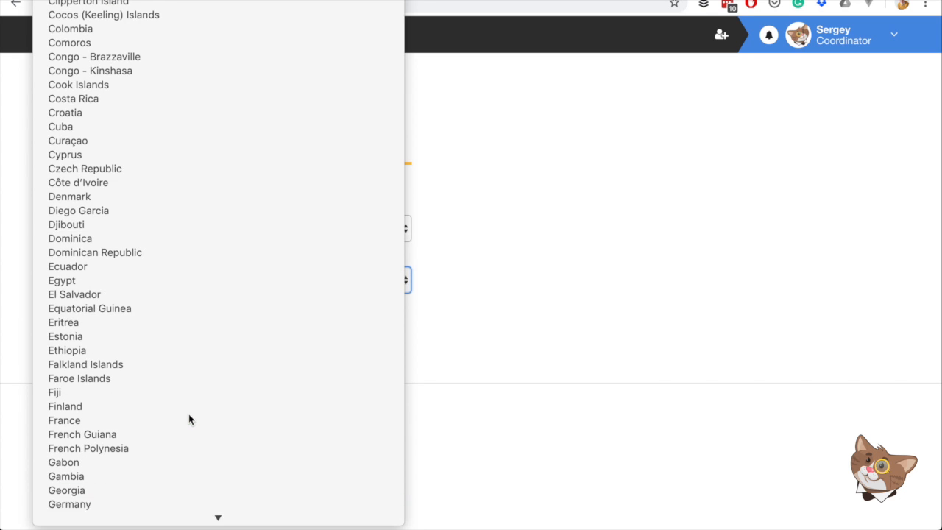
{"action": "left_click", "coordinate": [184, 236]}
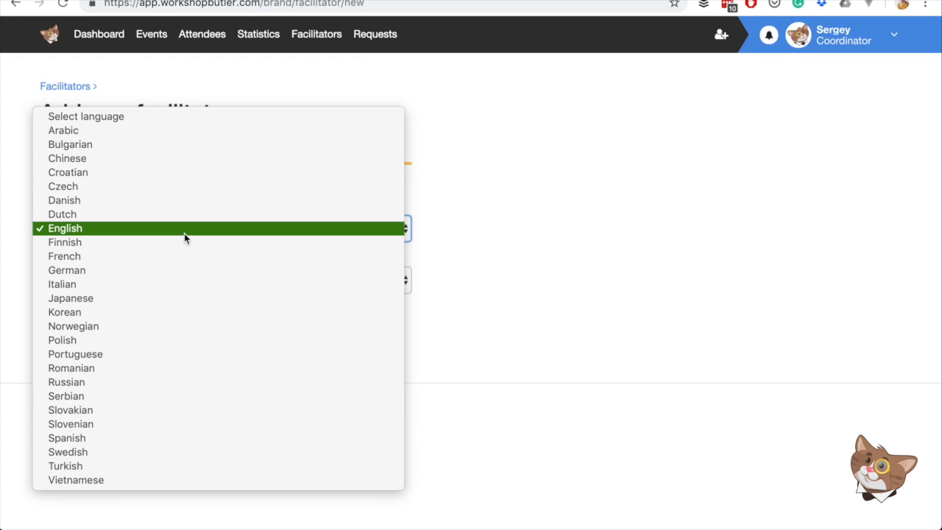
{"action": "left_click", "coordinate": [137, 269]}
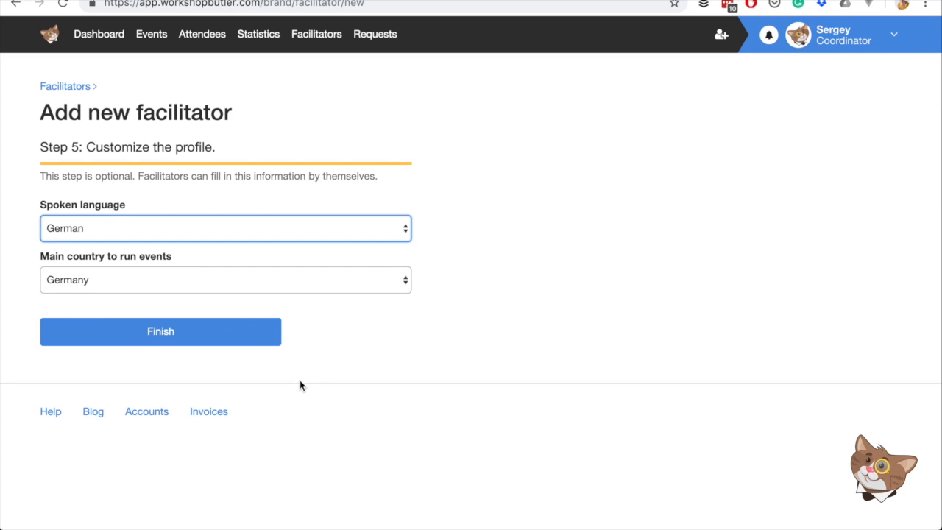
- Finish creating the facilitator and open the profile's Organisations section
{"action": "left_click", "coordinate": [178, 340]}
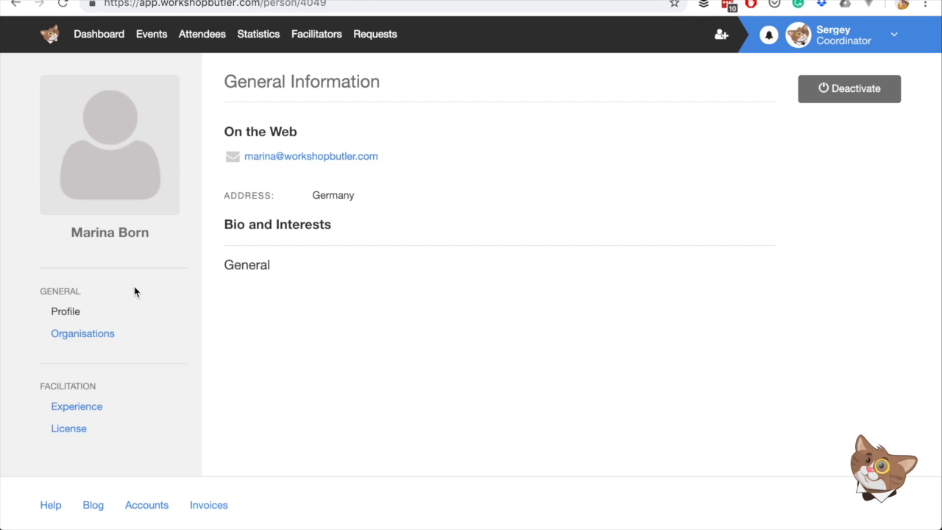
{"action": "left_click", "coordinate": [92, 336]}
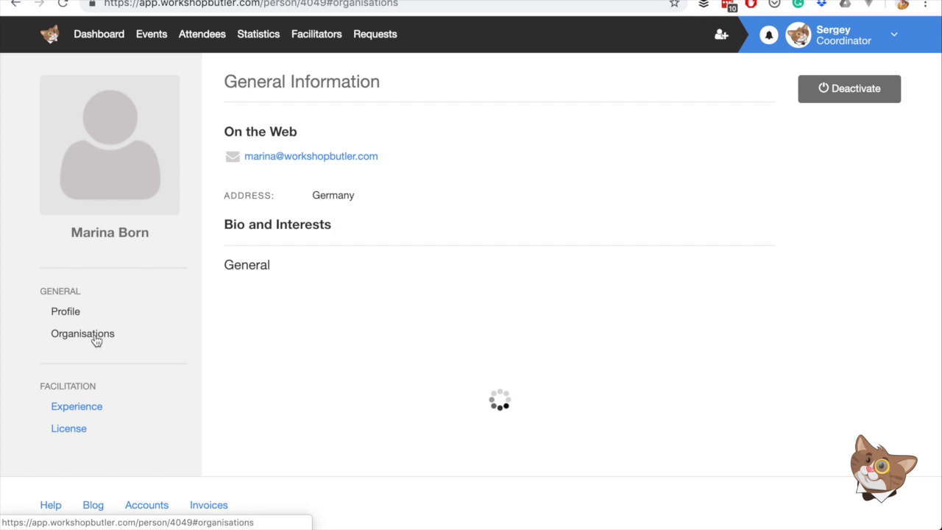